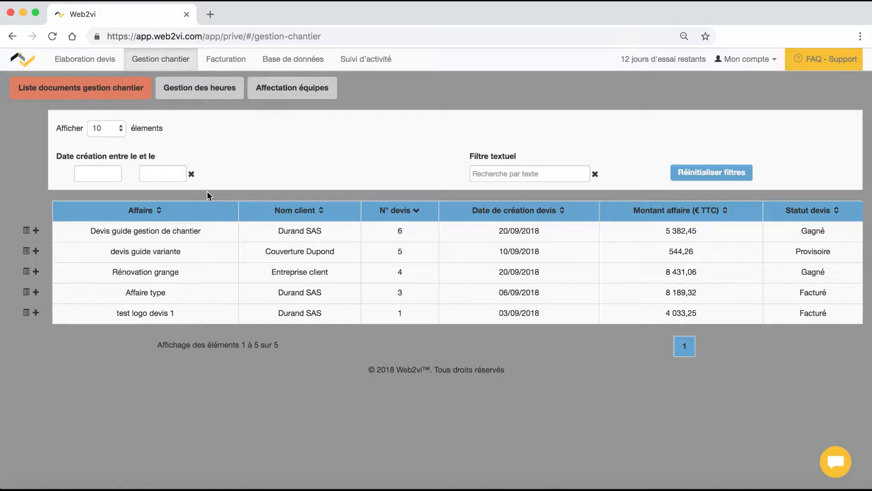
- Open the actions for the Devis guide gestion de chantier job in the site-management list
left_click(25, 233)
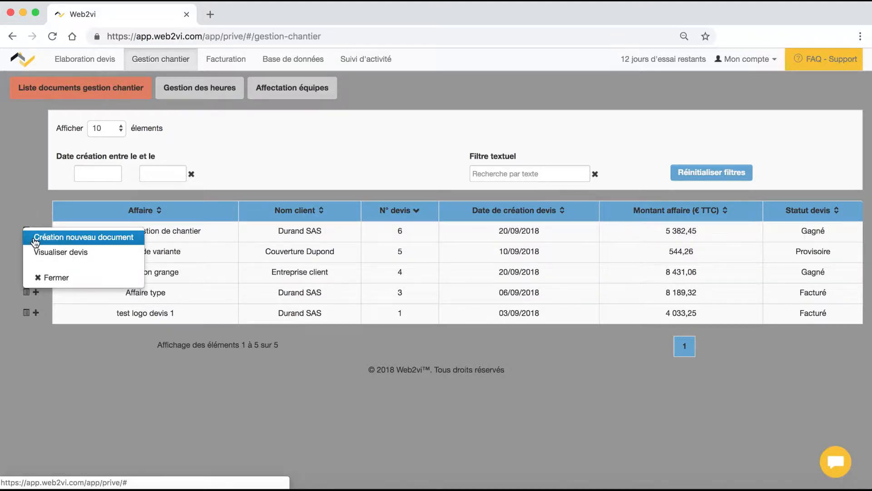
- Create a new site management document for the Devis guide gestion de chantier job
left_click(35, 238)
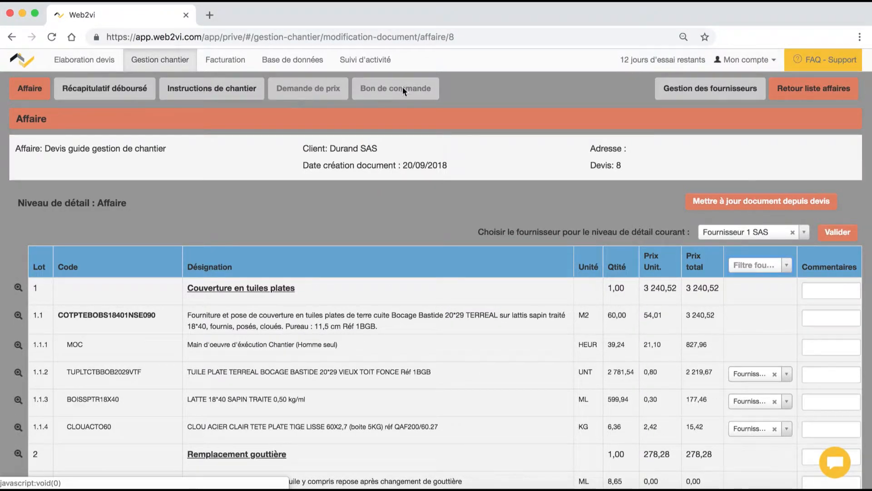
- Filter job lines to Fournisseur 1 SAS, clear the filter, then confirm creating site instructions
left_click(755, 265)
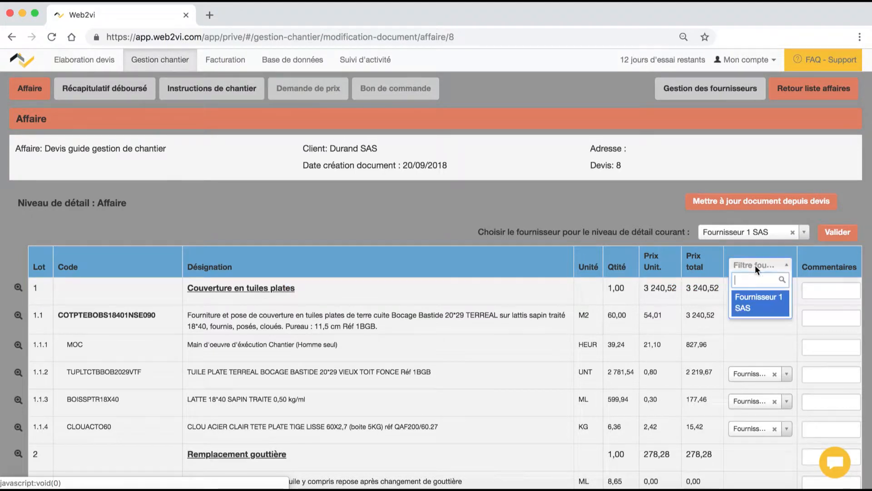
left_click(757, 308)
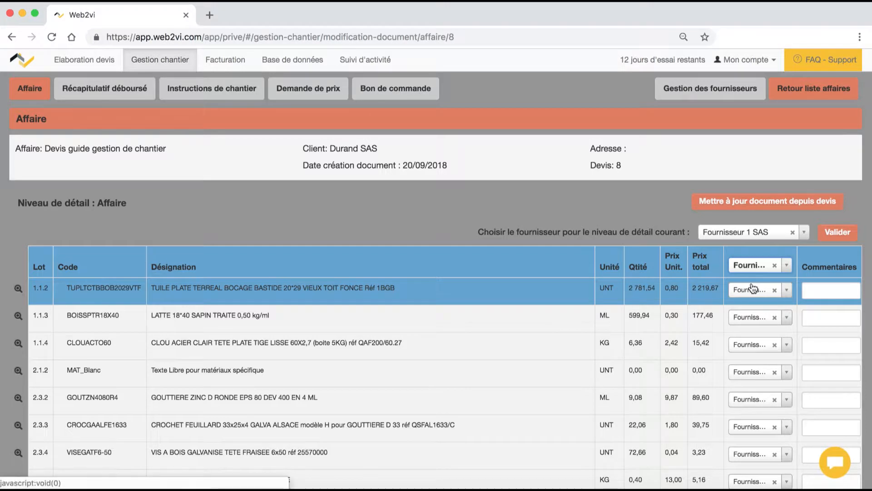
scroll(752, 285, "down", 3)
scroll(751, 283, "up", 3)
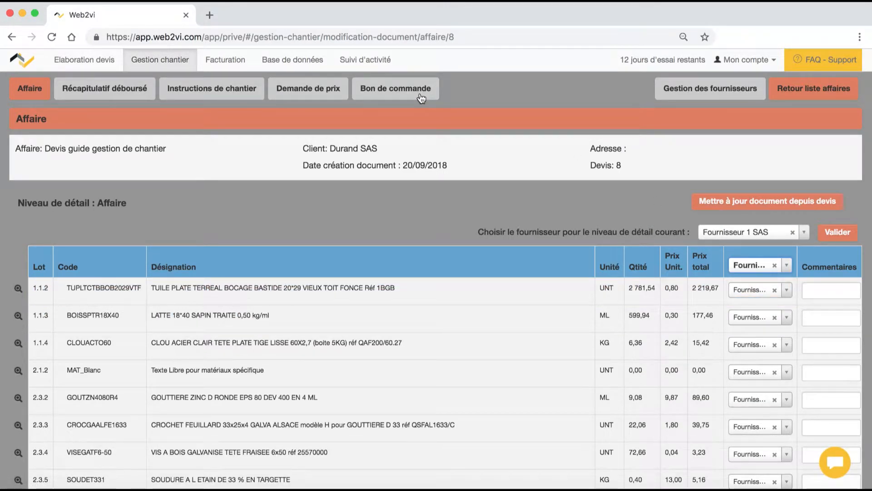
left_click(775, 265)
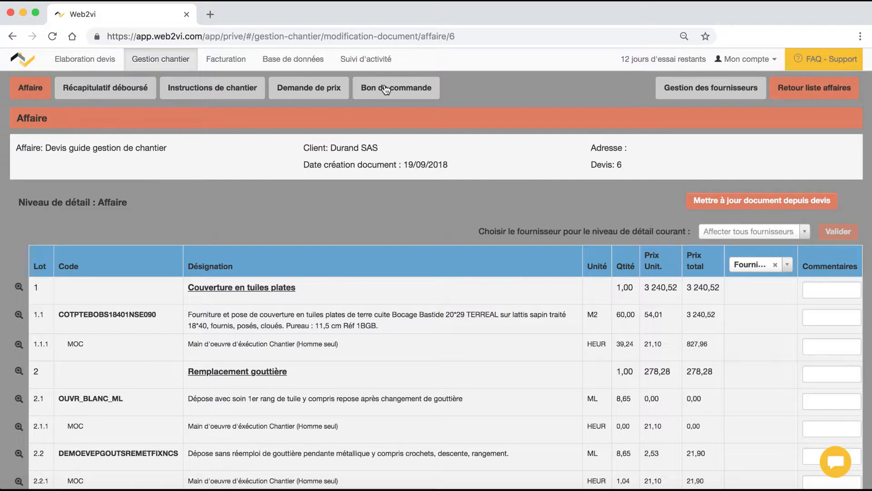
left_click(213, 93)
left_click(535, 108)
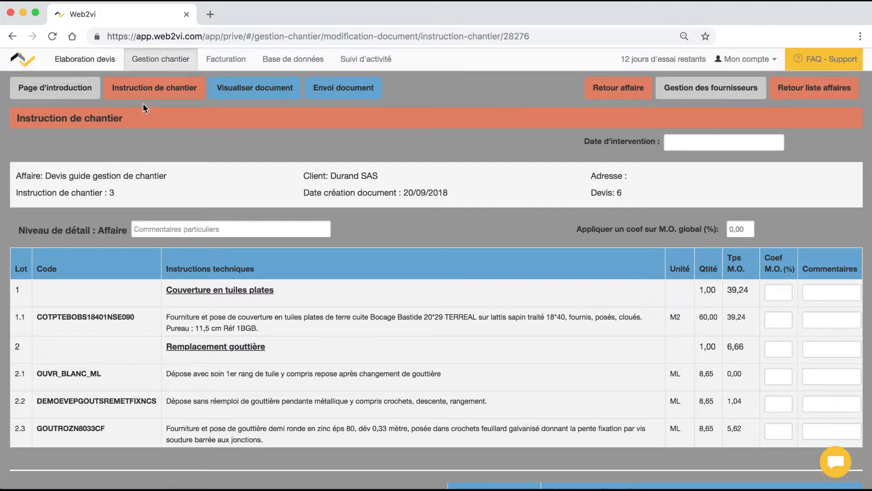
- Add the job comment 'Commentaire affaire' and the line 1.1 comment 'Commentaire ouvrage'
scroll(294, 203, "down", 5)
scroll(293, 203, "down", 10)
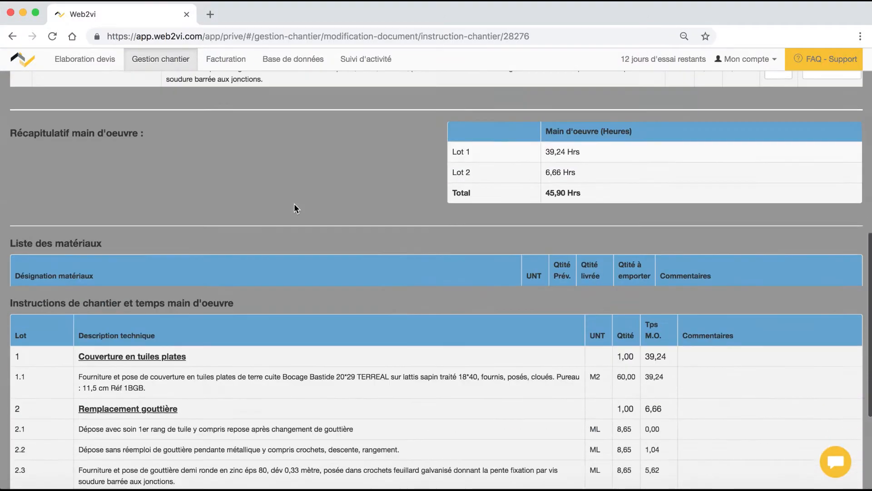
scroll(293, 203, "up", 15)
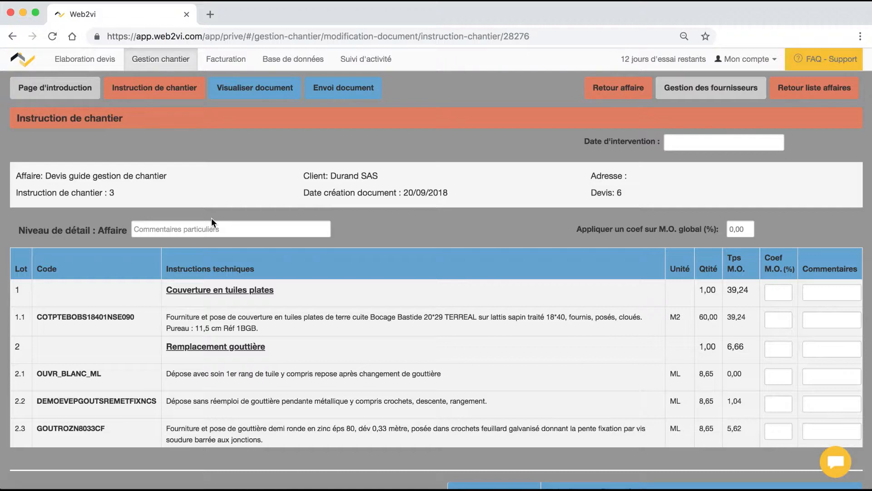
left_click(197, 231)
type("Commentaire affaire")
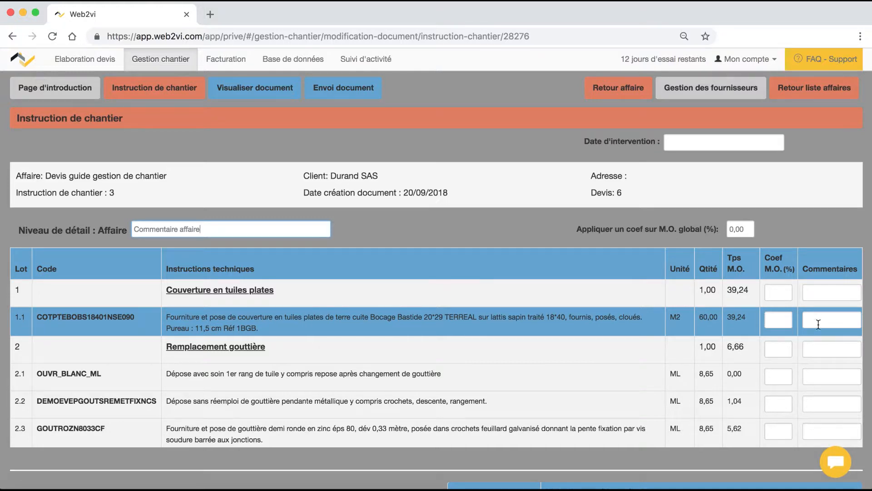
left_click(812, 318)
type("Commentaire ouvrage")
- Enter the general comment 'Commentaire variés sur instruction chantier' at the bottom of the page
scroll(604, 328, "down", 12)
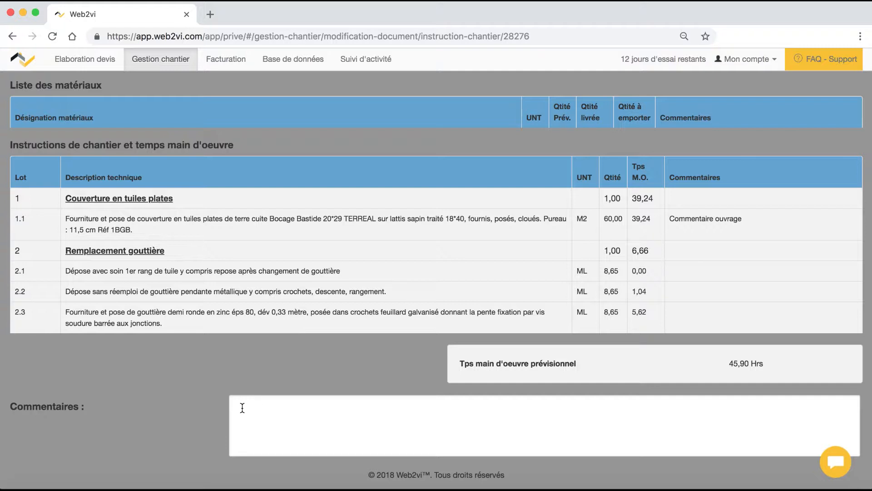
left_click(242, 407)
type("Commentaire variés s")
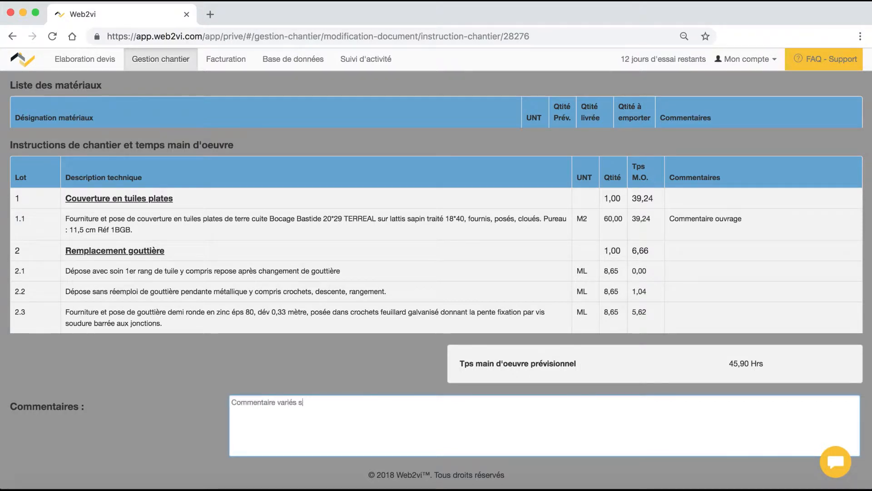
type("ur instruction chantier")
scroll(243, 409, "up", 6)
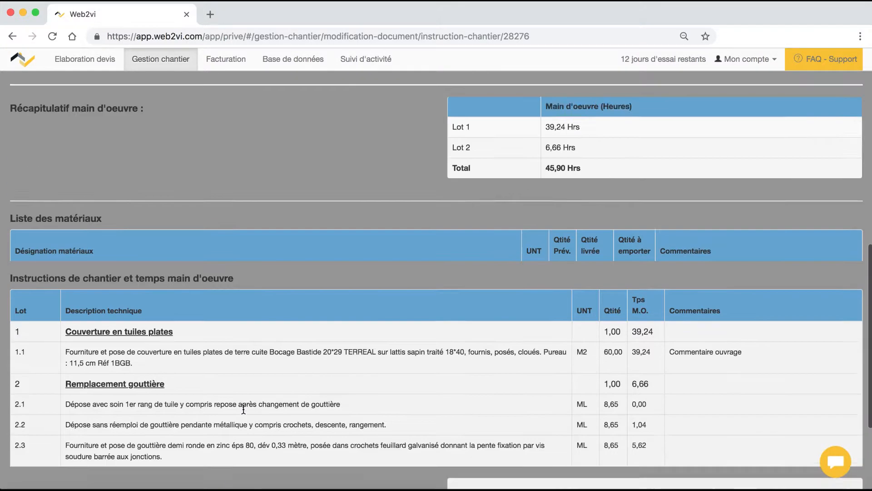
scroll(244, 409, "up", 5)
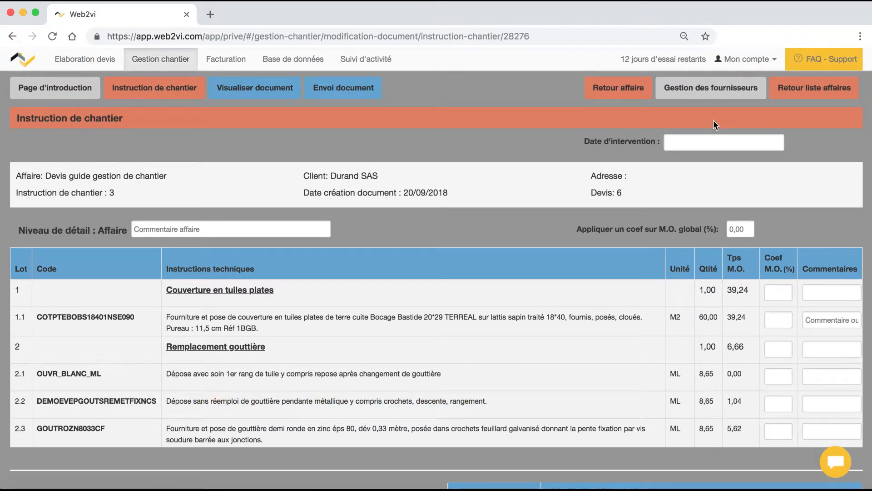
- Set the intervention date to 01/10/2018
left_click(675, 142)
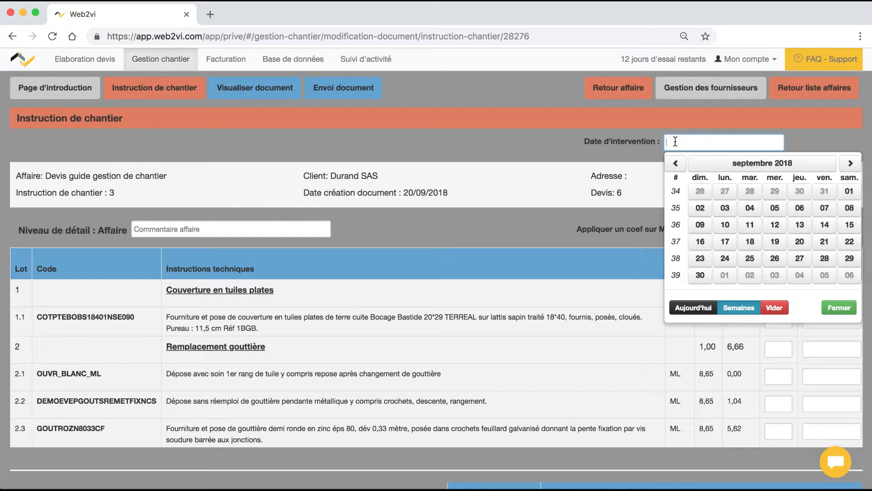
left_click(850, 164)
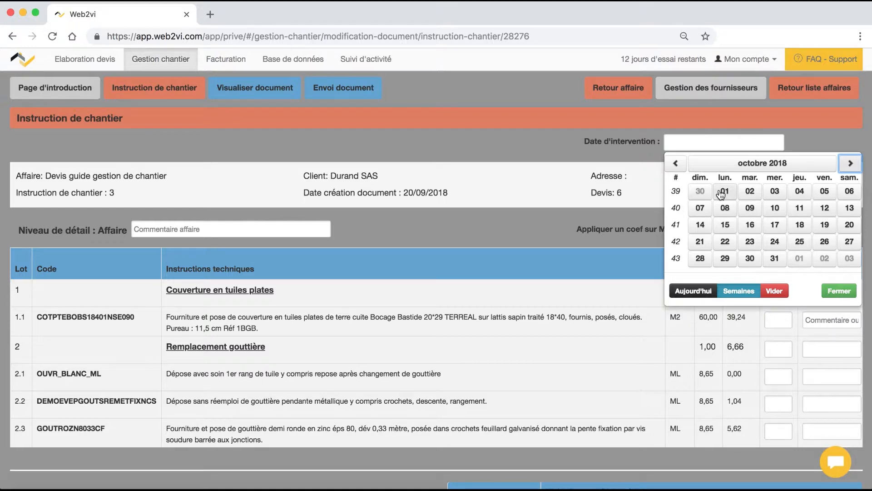
left_click(724, 191)
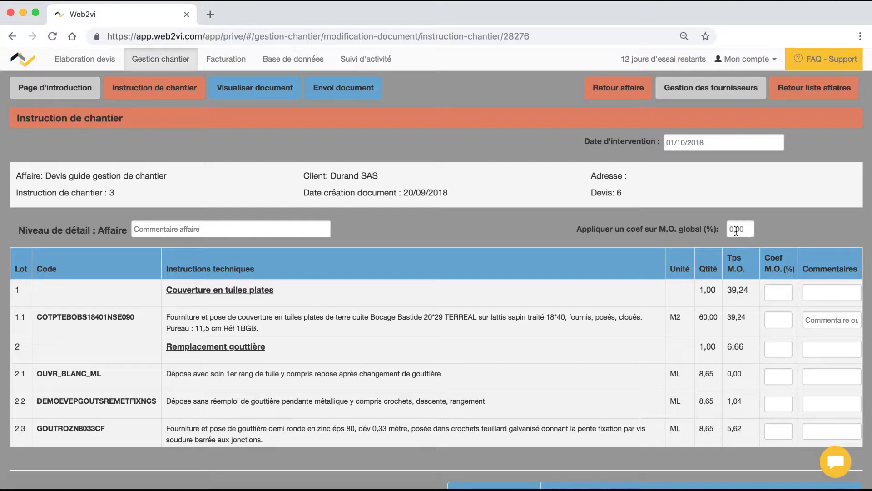
- Apply a −10% global labour coefficient, cutting total labour to 41,31 hours
left_click_drag(744, 228, 716, 228)
type("-10")
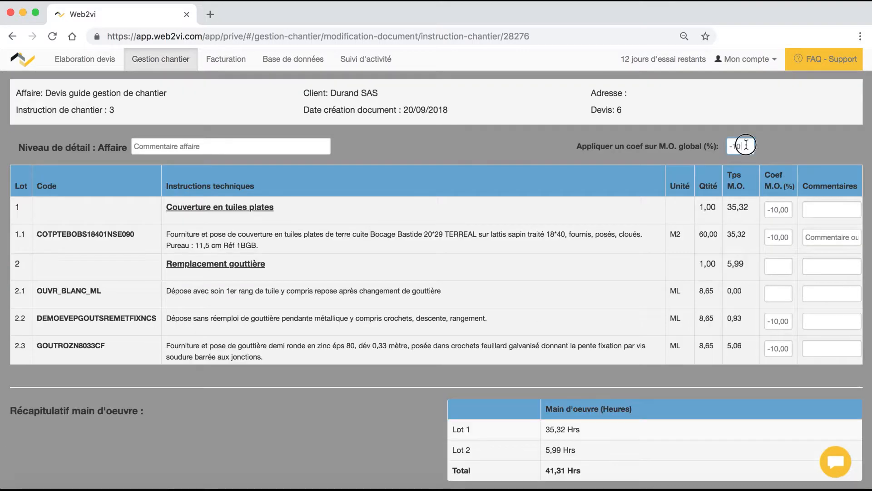
left_click_drag(746, 146, 721, 147)
key("BackSpace")
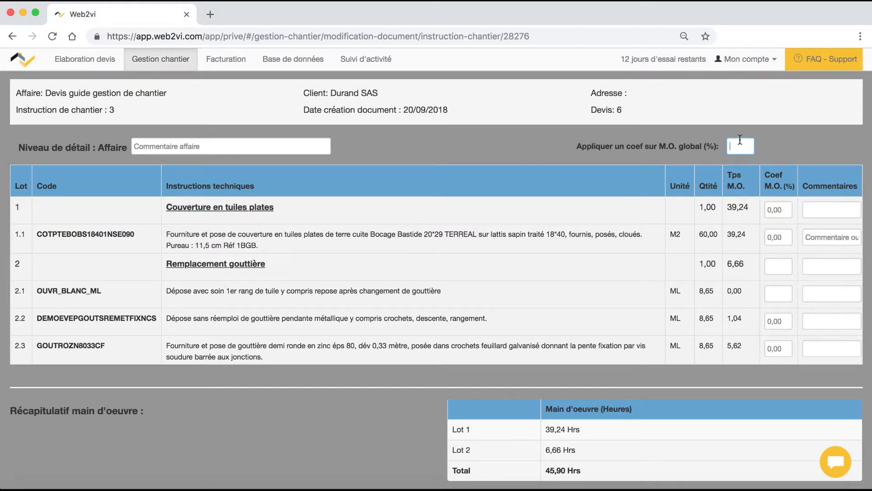
type("-10")
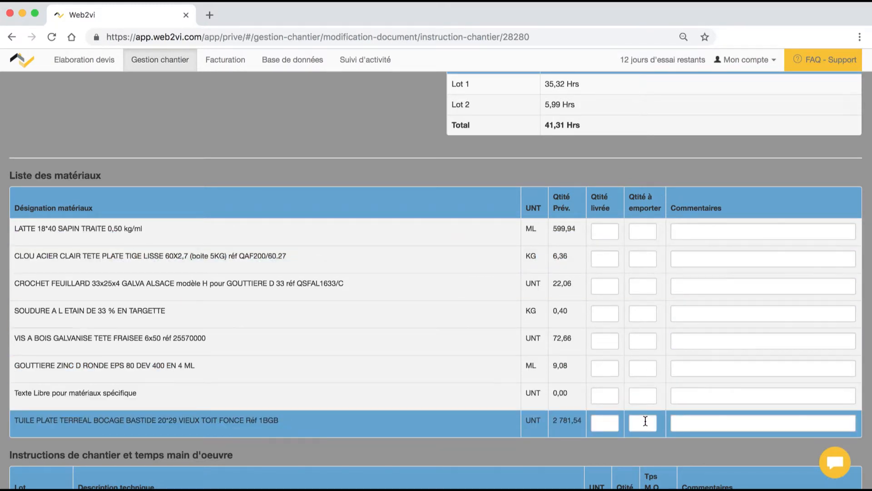
- Record 650 delivered and 620 to take away for LATTE 18*40, commented 'Commentaire matériaux'
left_click(604, 230)
type("650")
key("Tab")
type("620")
left_click(686, 234)
type("Commentaire matériaux")
scroll(361, 168, "up", 6)
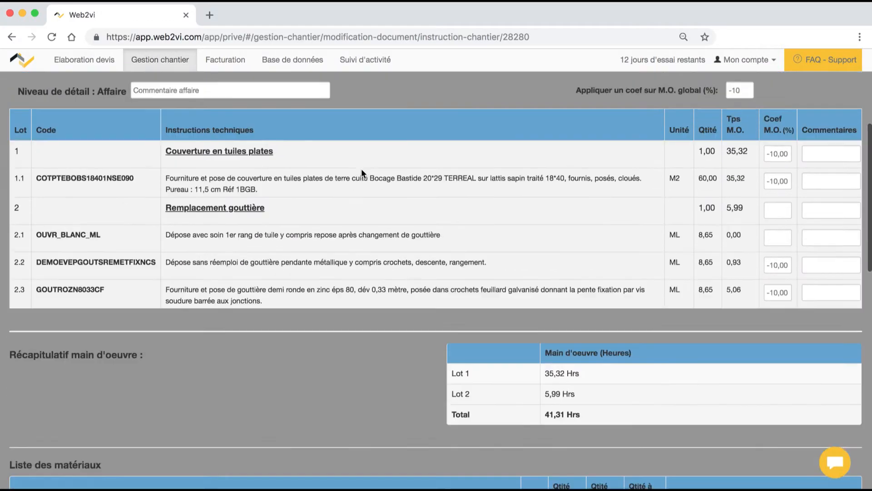
scroll(361, 168, "up", 3)
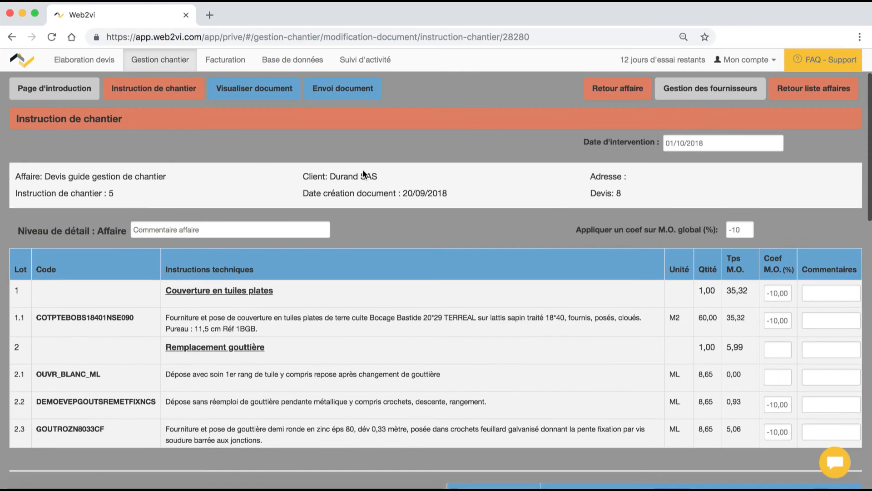
- Preview the Fiche d'instructions PDF, check the LATTE quantities and 41,31 Hrs labour, then return
left_click(270, 88)
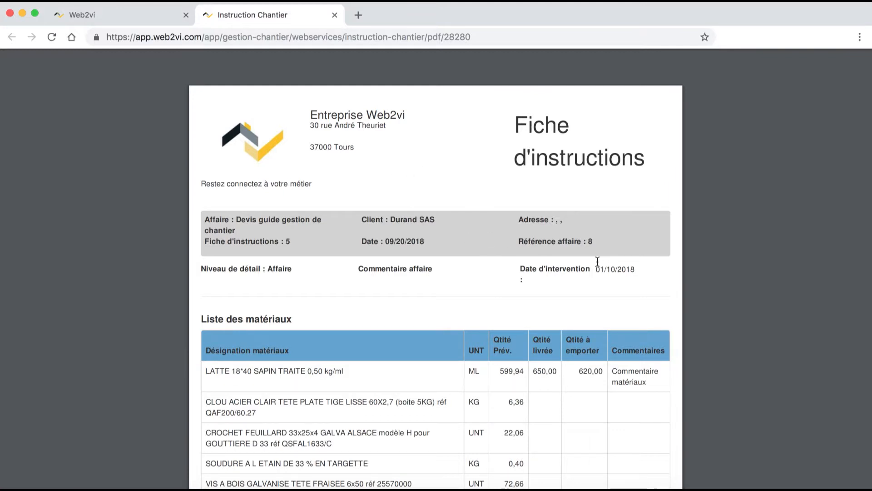
scroll(555, 284, "down", 3)
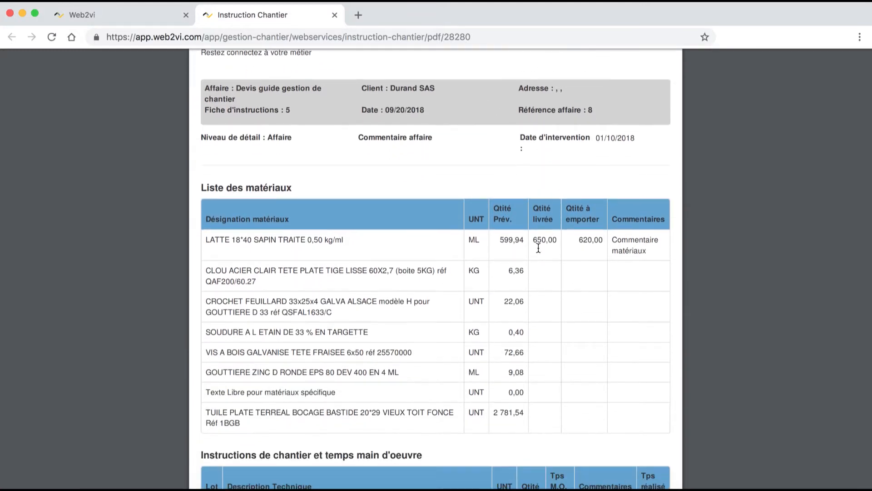
scroll(592, 247, "down", 6)
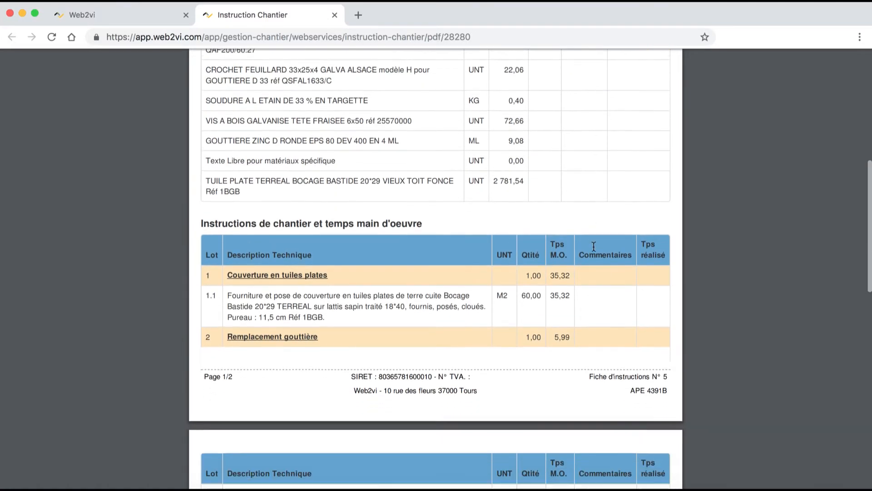
scroll(593, 247, "down", 9)
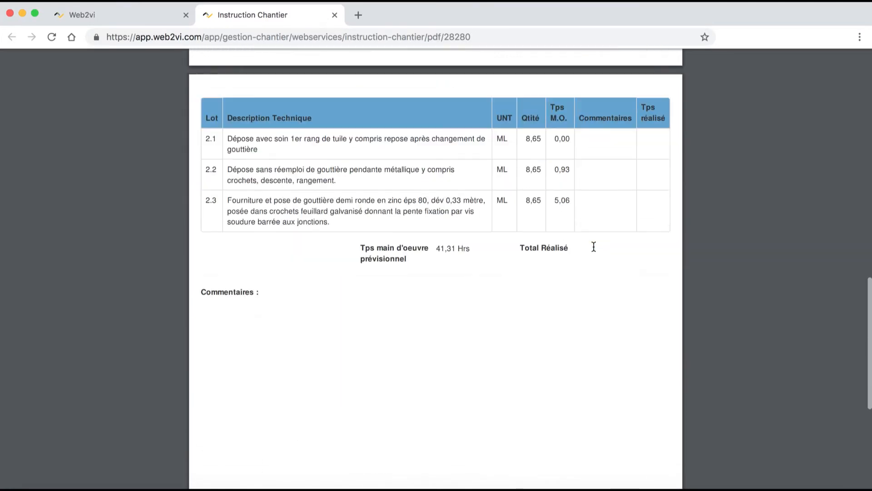
scroll(594, 246, "up", 15)
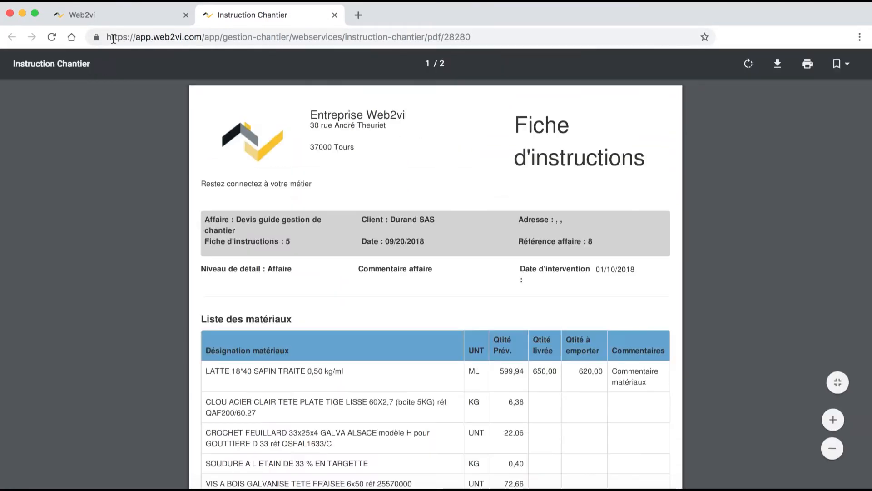
left_click(125, 14)
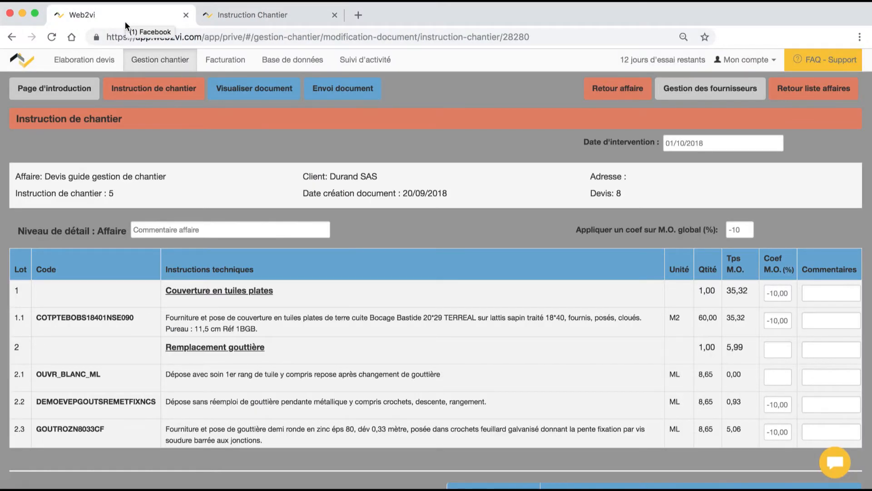
- Address an e-mail to the employee with subject 'Fiche d'instruction' and message 'Voici la fiche d'instruction'
left_click(343, 93)
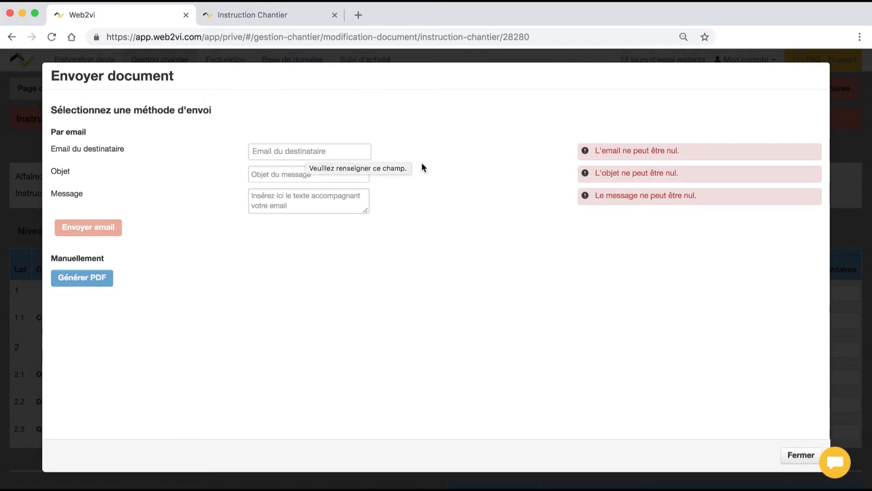
left_click(317, 154)
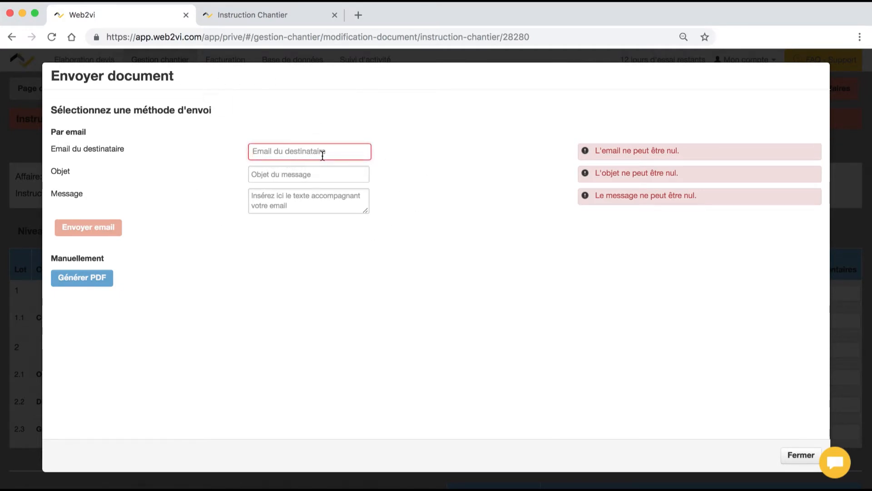
key("Tab")
type("Fiche d'instruction")
left_click(267, 195)
type("Voici la fiche d'instruction")
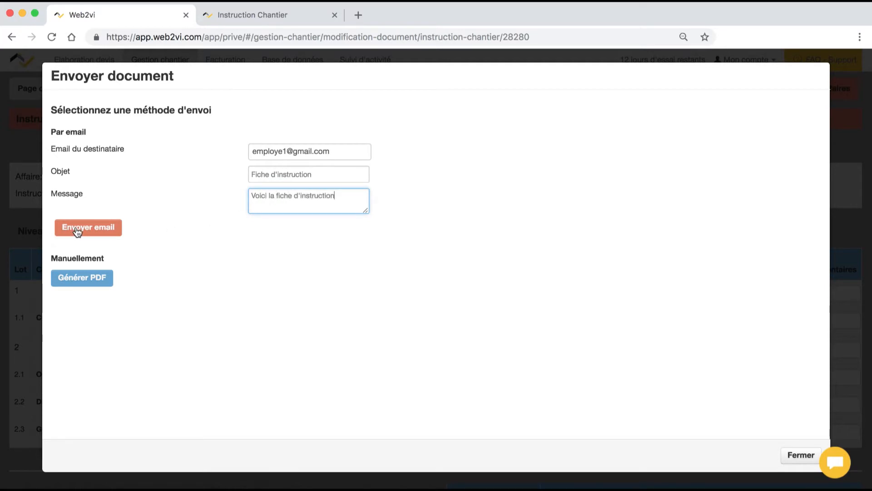
- Send the e-mail, acknowledge the success alert and close the sending dialog
left_click(77, 231)
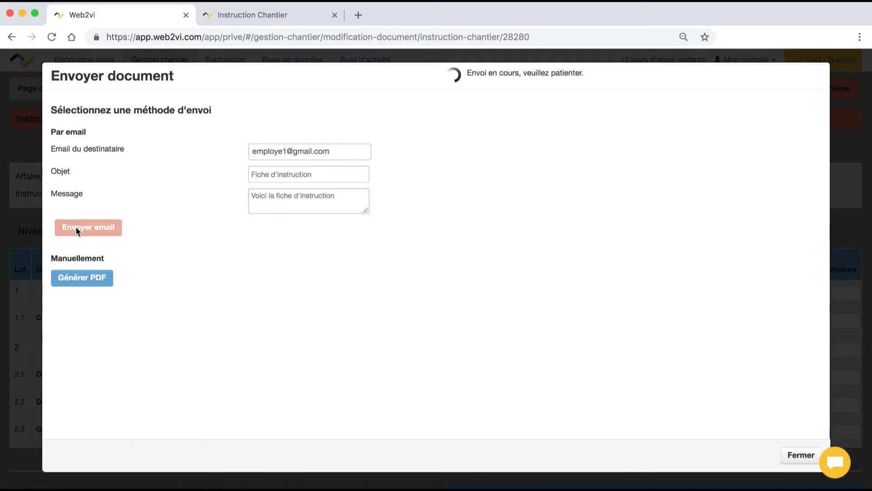
left_click(554, 108)
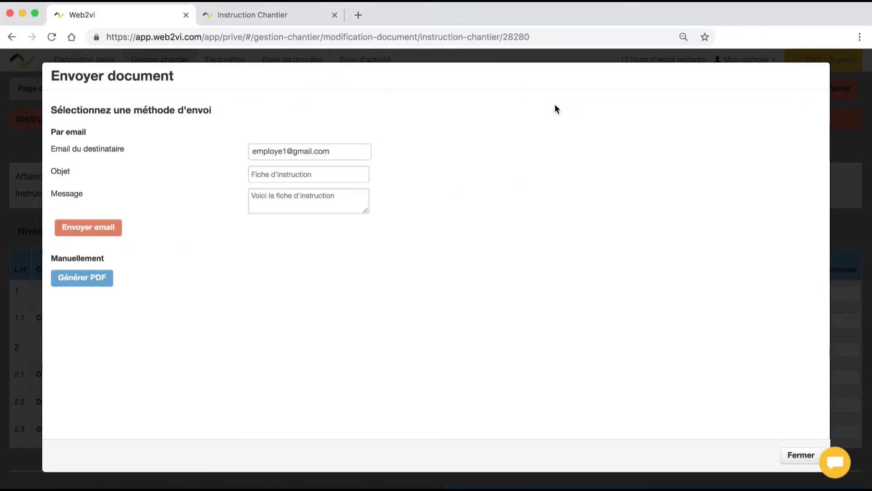
left_click(796, 457)
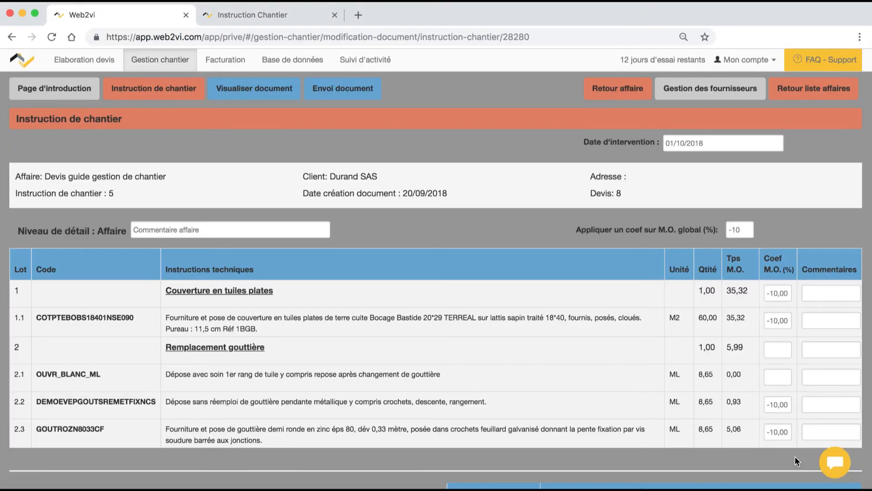
- Expand the first job in Gestion chantier and list its Instructions de chantier documents
left_click(173, 60)
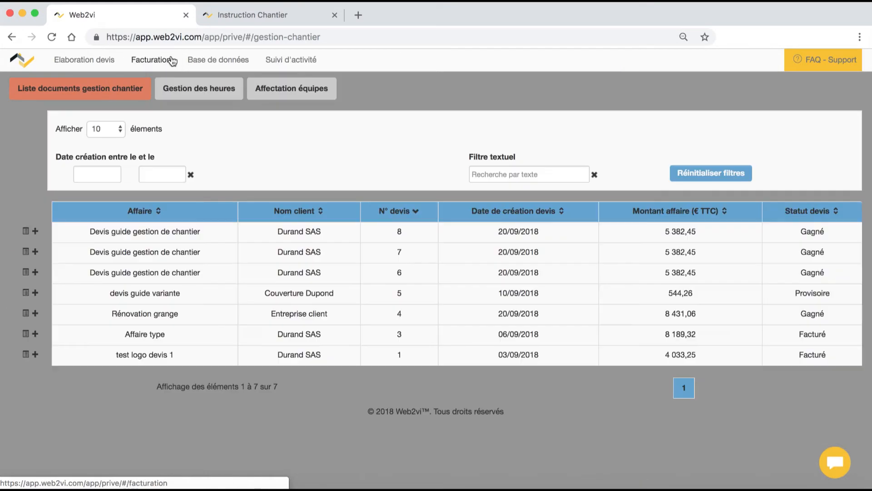
left_click(36, 233)
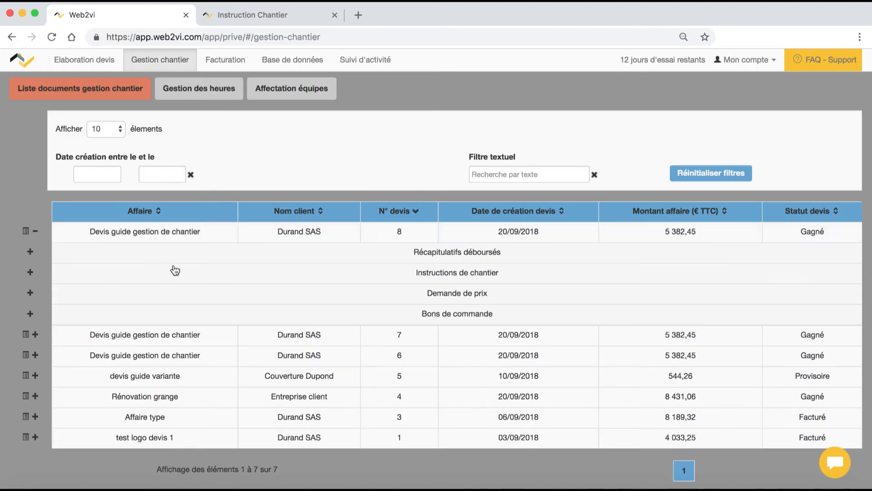
left_click(457, 273)
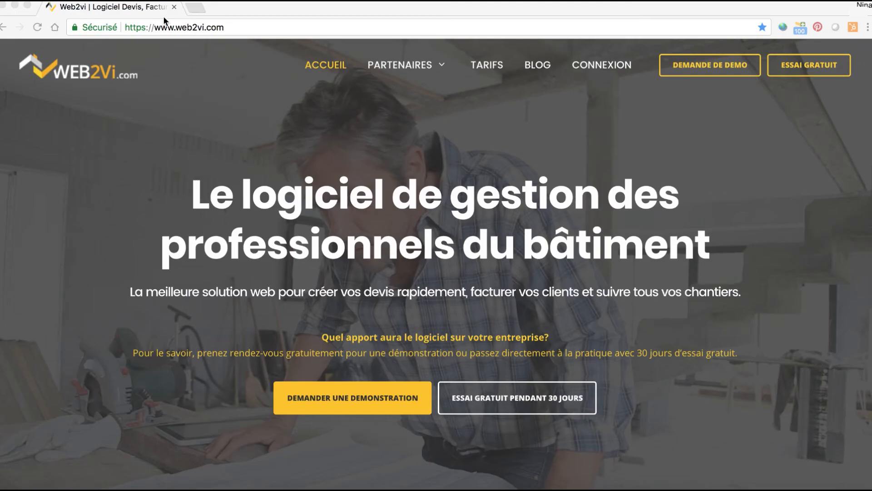
- Open the Foire aux questions page from the site footer and scroll through its help topics
scroll(353, 196, "down", 5)
scroll(353, 197, "down", 10)
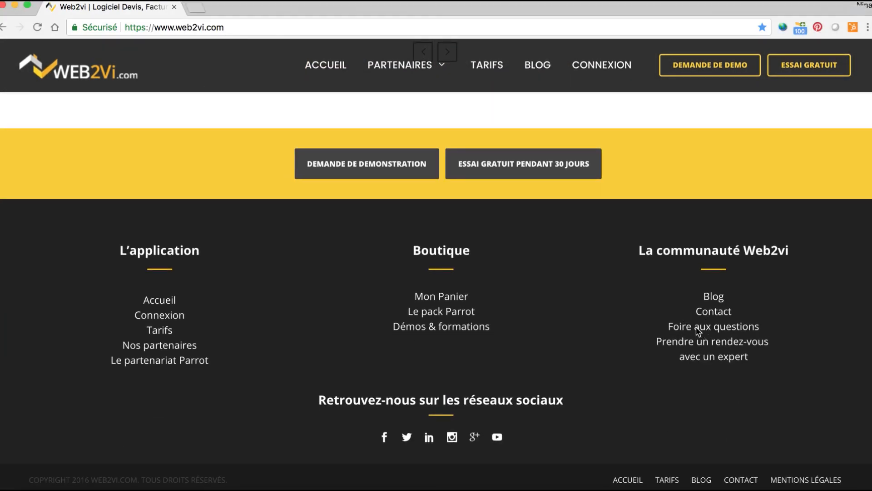
left_click(699, 331)
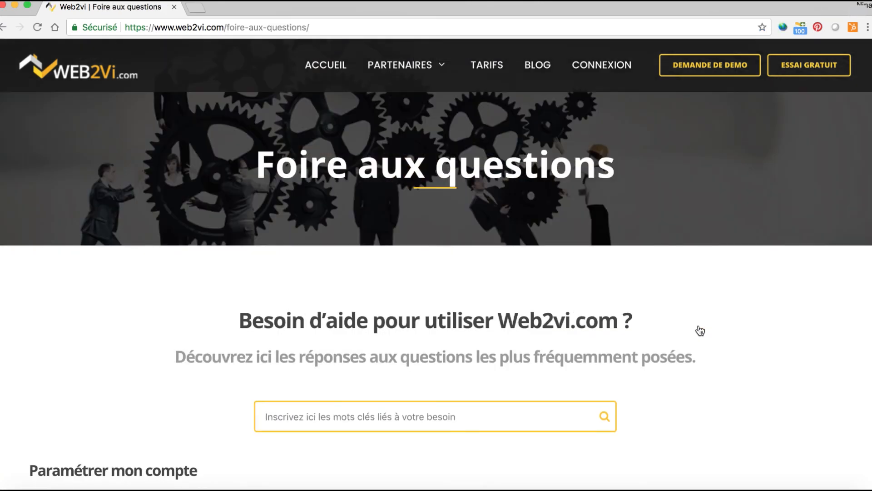
scroll(366, 188, "down", 4)
scroll(366, 185, "down", 10)
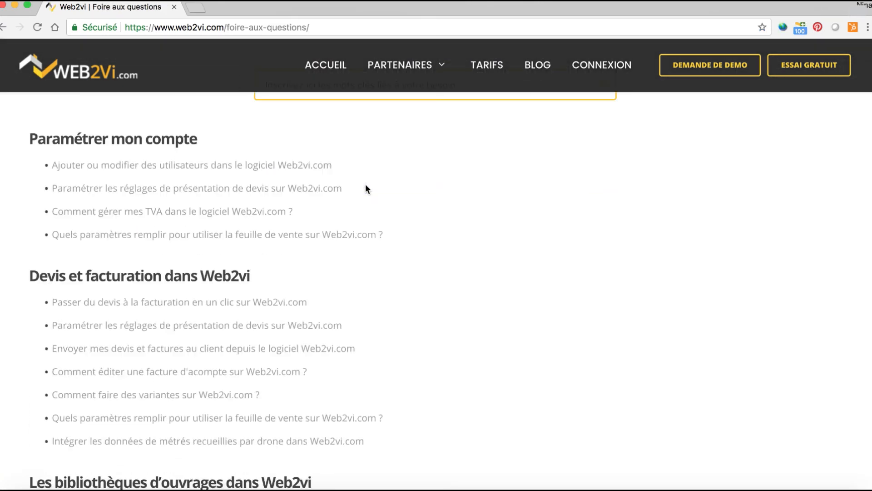